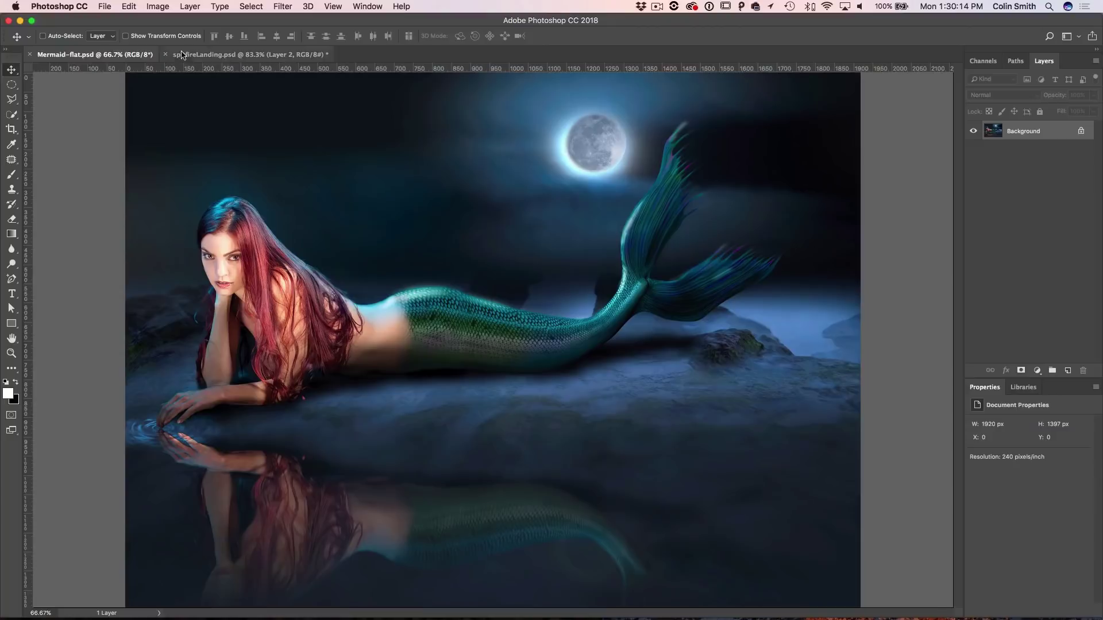
Bring spitfireLanding.psd to the front briefly, then return to Mermaid-flat.psd.
{"action": "left_click", "coordinate": [195, 54]}
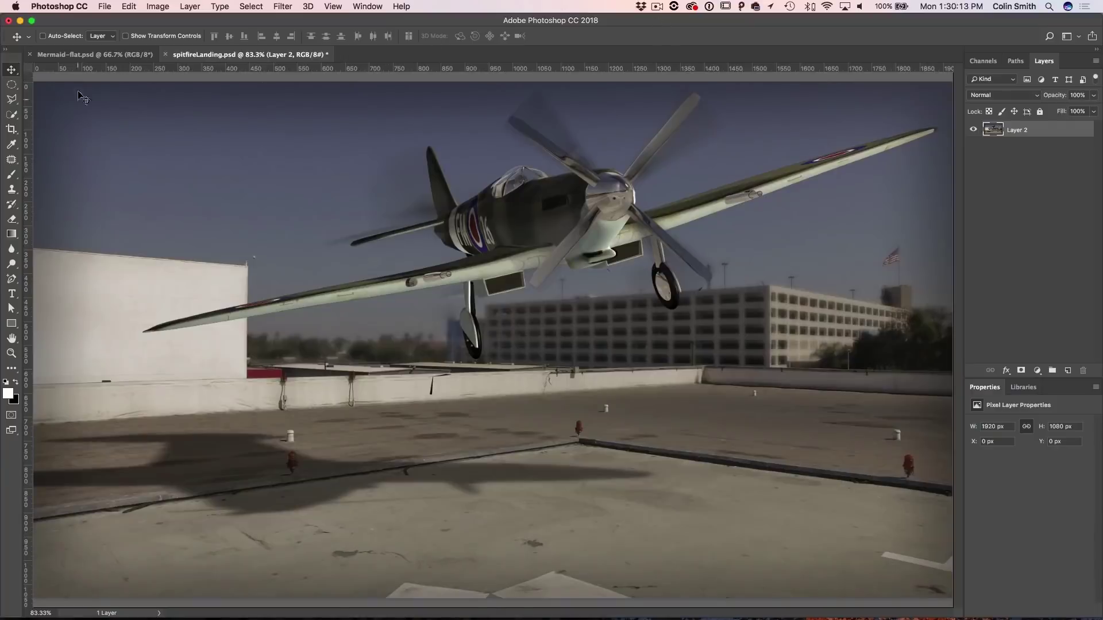
{"action": "left_click", "coordinate": [89, 54]}
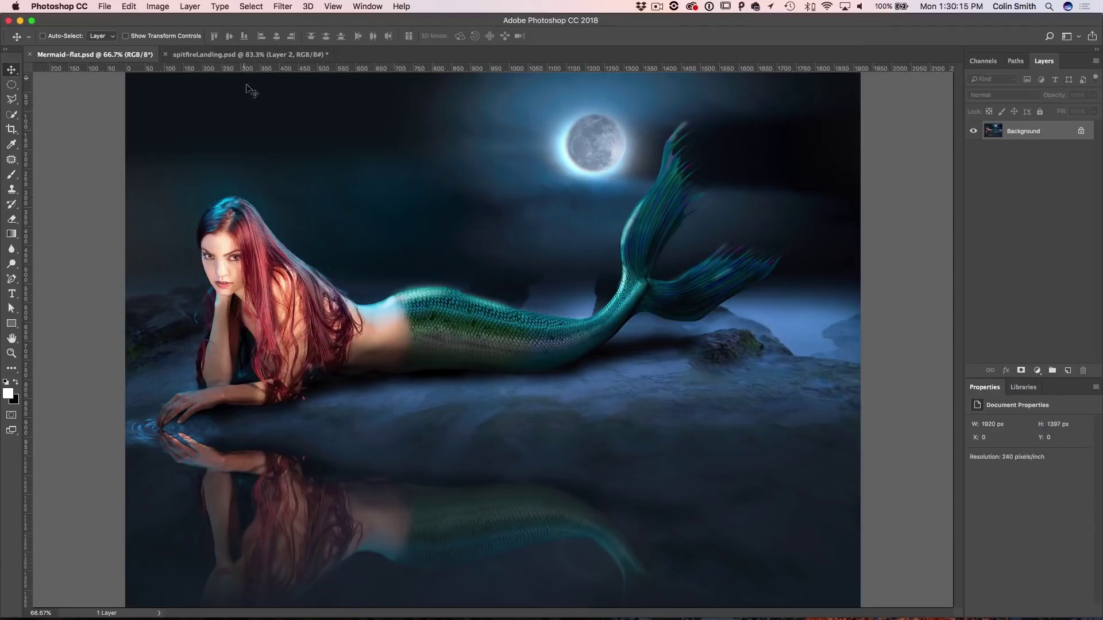
Paste the mermaid as a new layer into spitfireLanding.psd and drag it over the scene.
{"action": "left_click", "coordinate": [276, 55]}
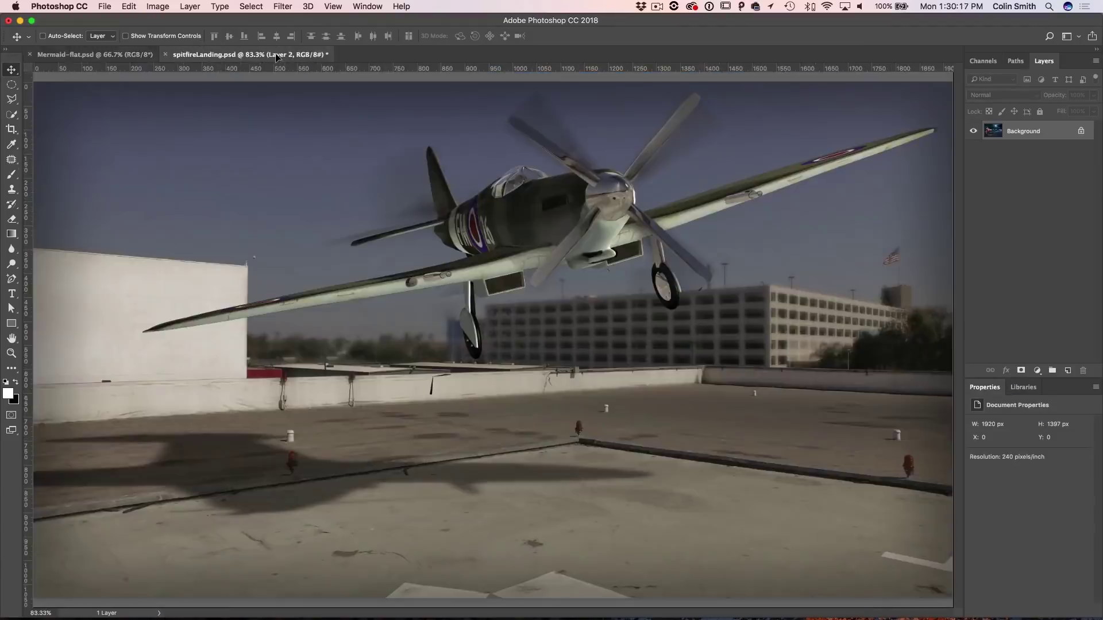
{"action": "key", "text": "super+v"}
{"action": "left_click_drag", "start_coordinate": [337, 181], "coordinate": [509, 289]}
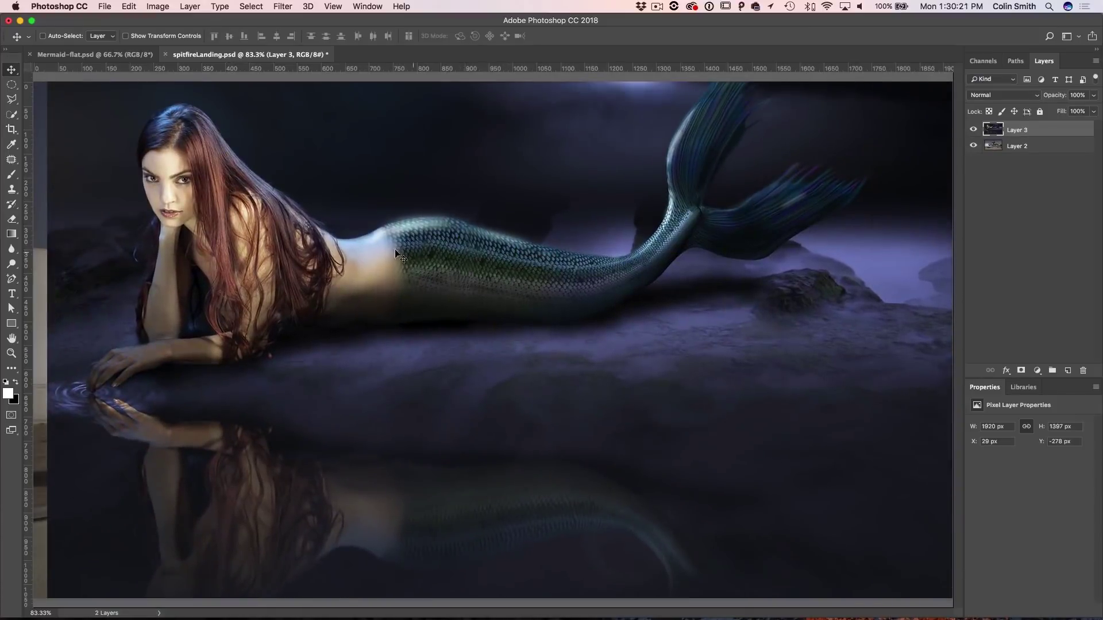
Tile both documents vertically to compare them, then bring Mermaid-flat.psd back to the front.
{"action": "left_click", "coordinate": [377, 6]}
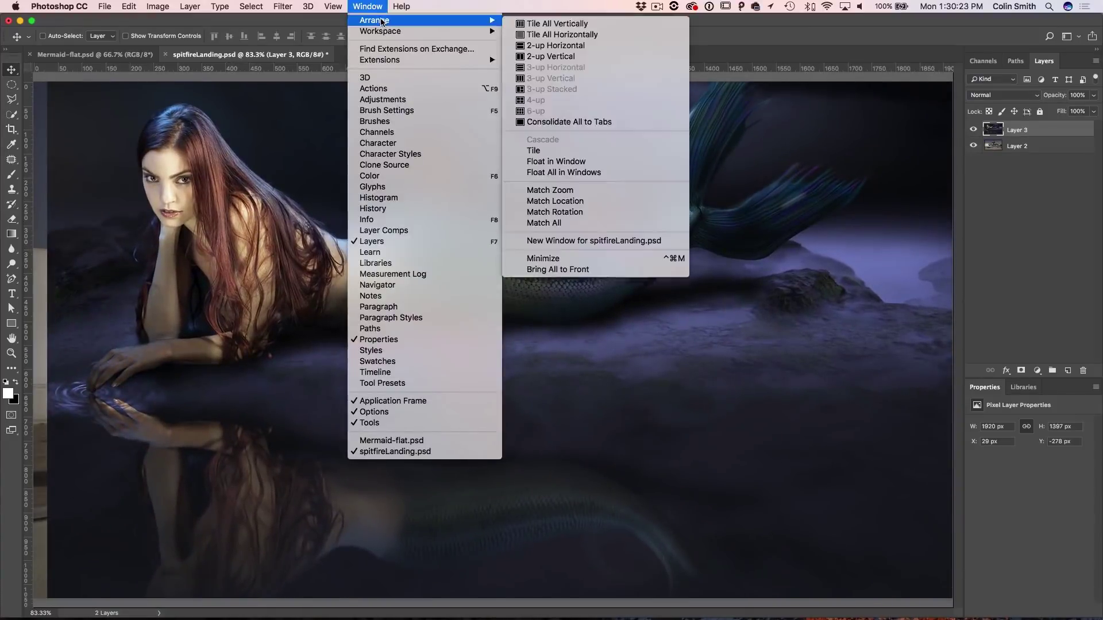
{"action": "mouse_move", "coordinate": [485, 21]}
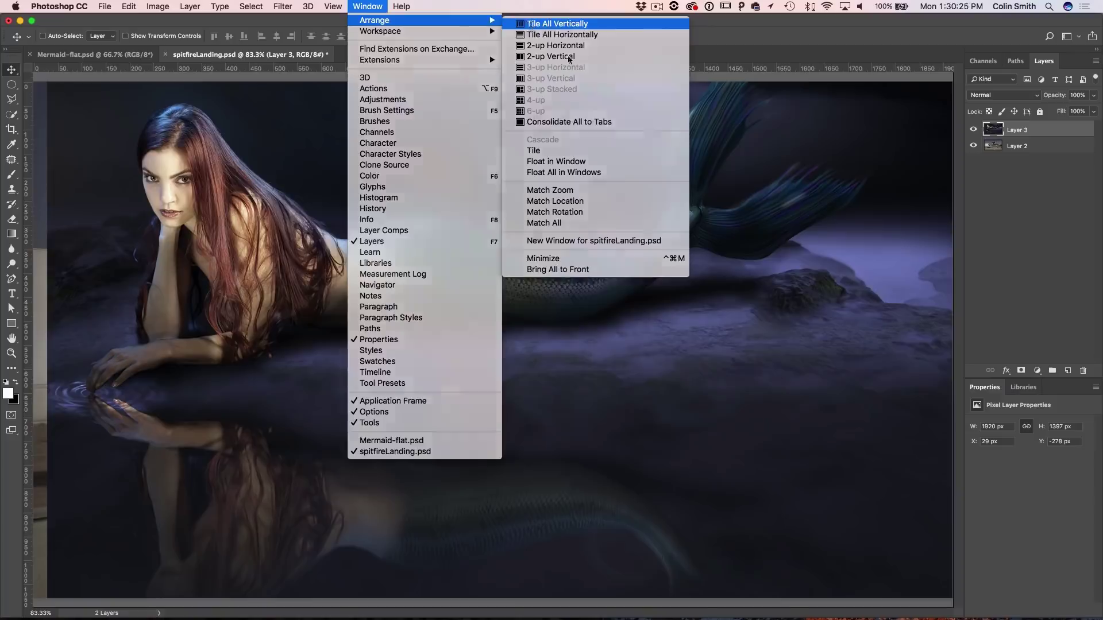
{"action": "left_click", "coordinate": [542, 31]}
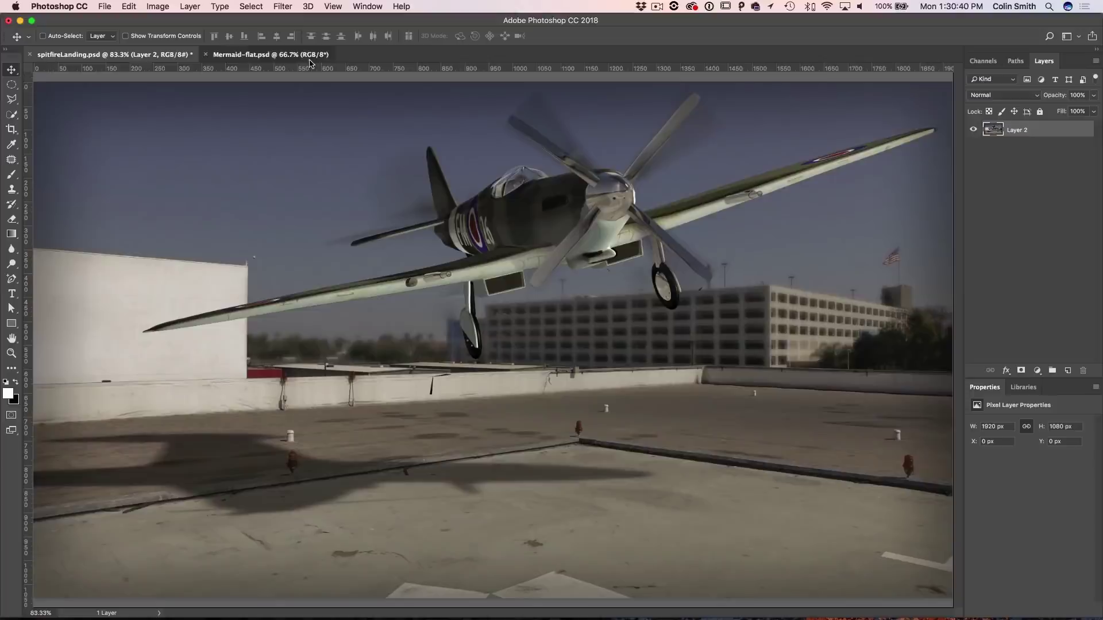
{"action": "left_click", "coordinate": [309, 58]}
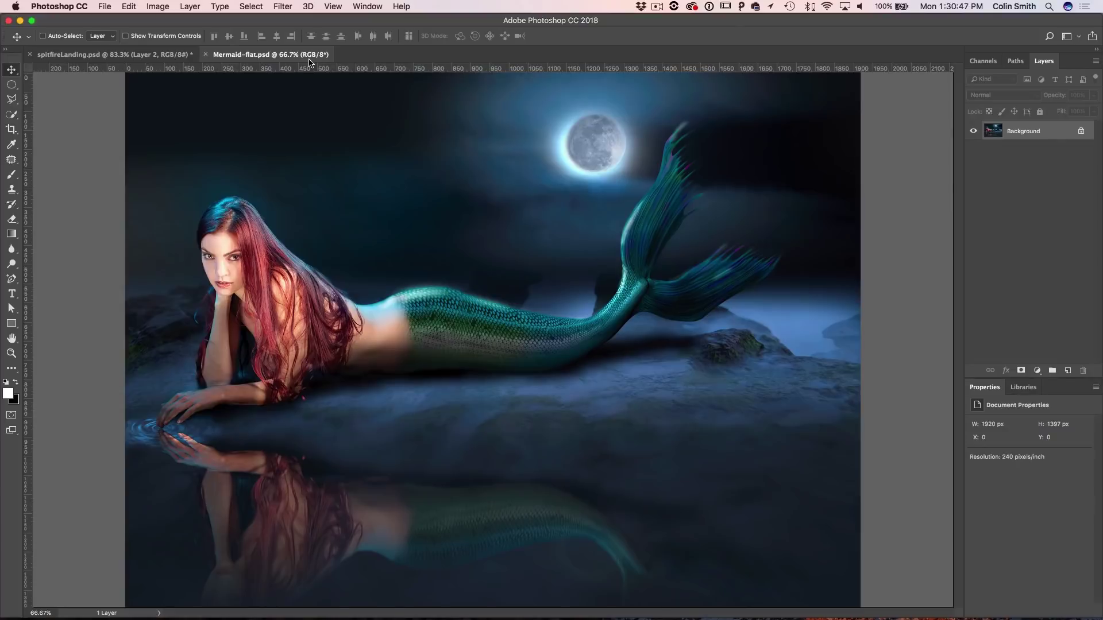
{"action": "left_click", "coordinate": [160, 612]}
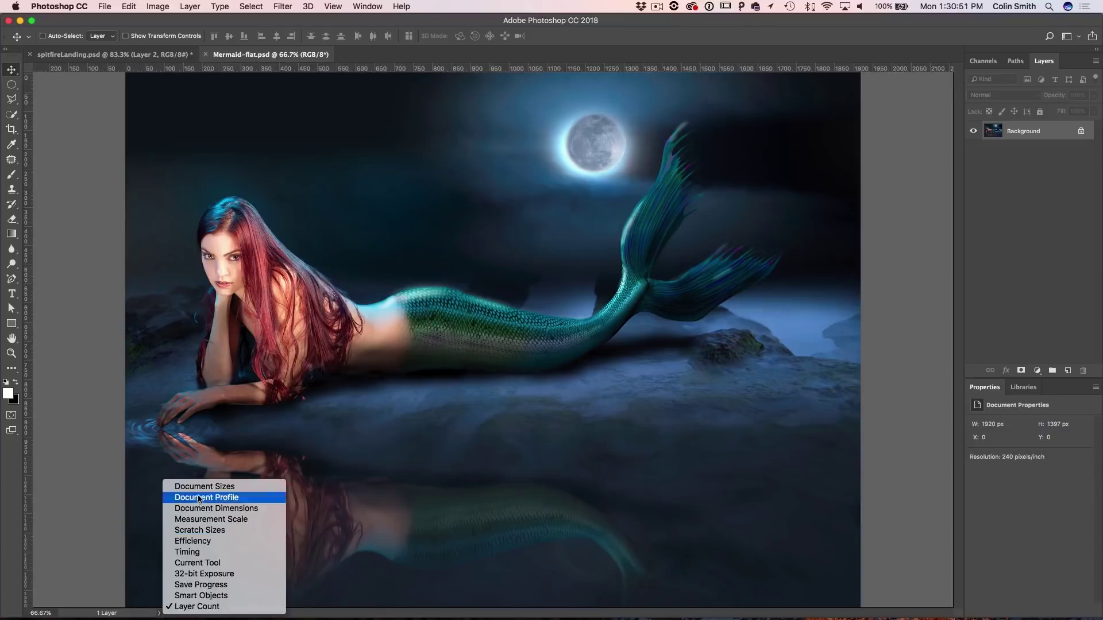
Show Document Profile in the status bar: mermaid is ProPhoto RGB, spitfire is Untagged RGB.
{"action": "key", "text": "Escape"}
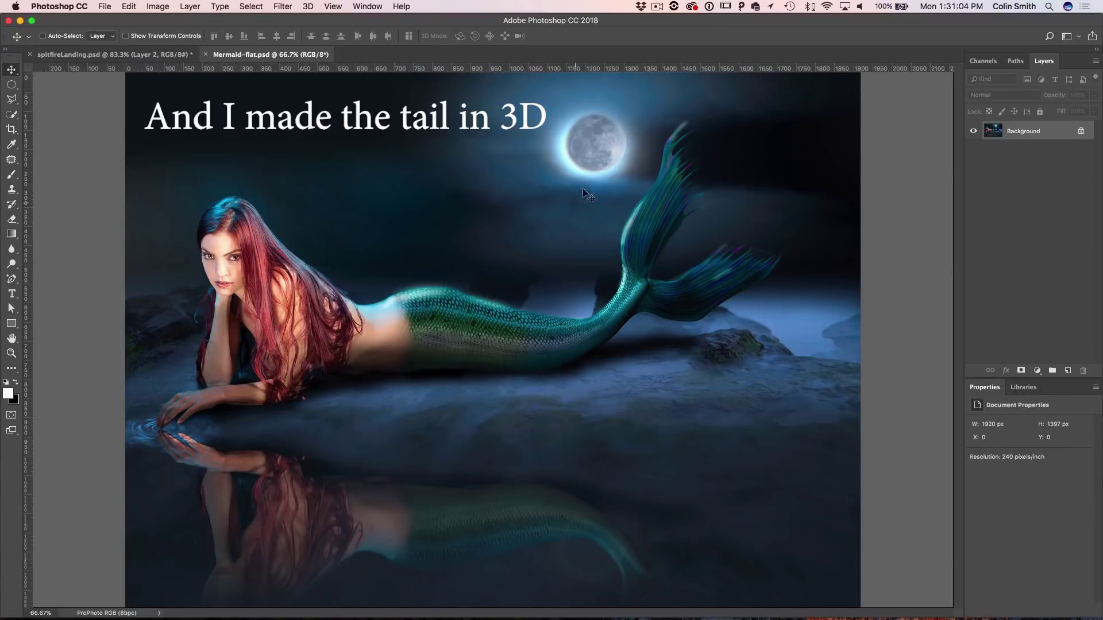
{"action": "left_click", "coordinate": [141, 54]}
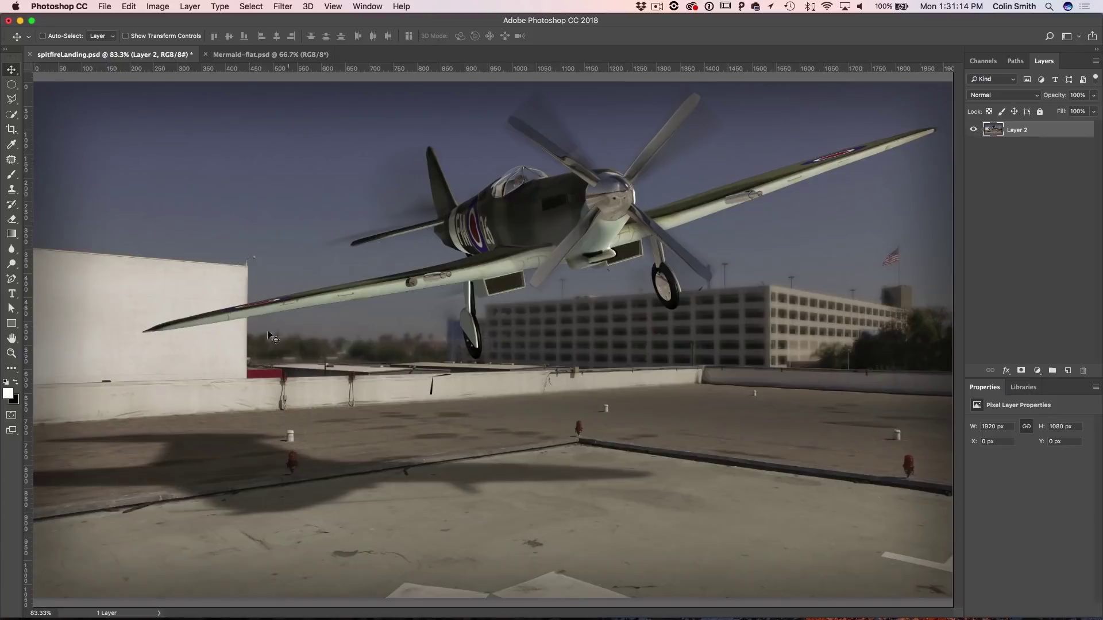
{"action": "left_click", "coordinate": [159, 613]}
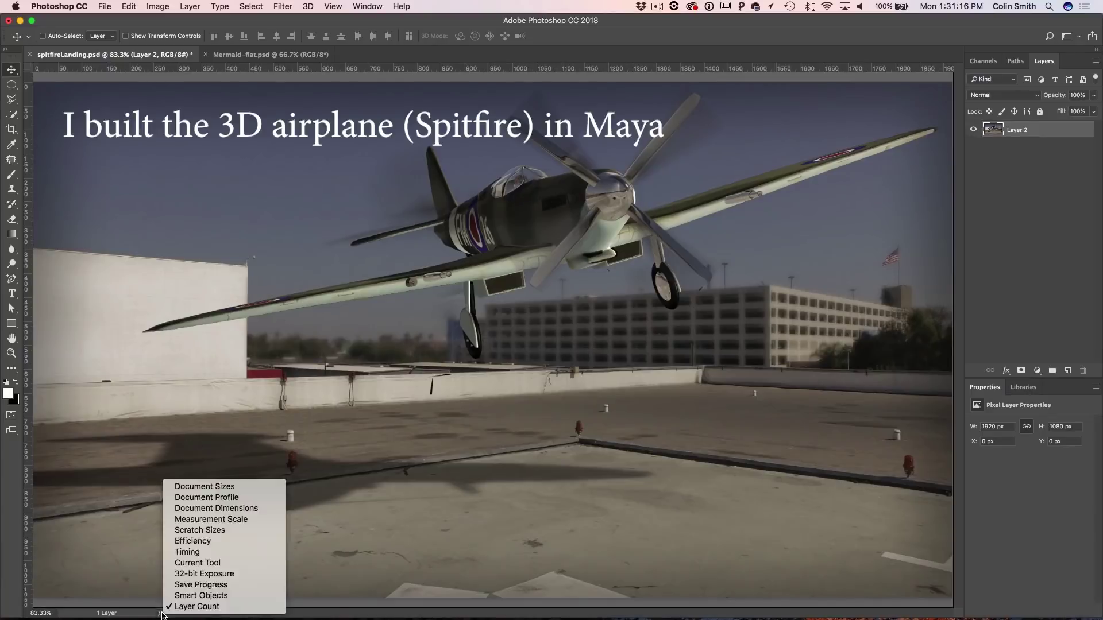
{"action": "left_click", "coordinate": [184, 497]}
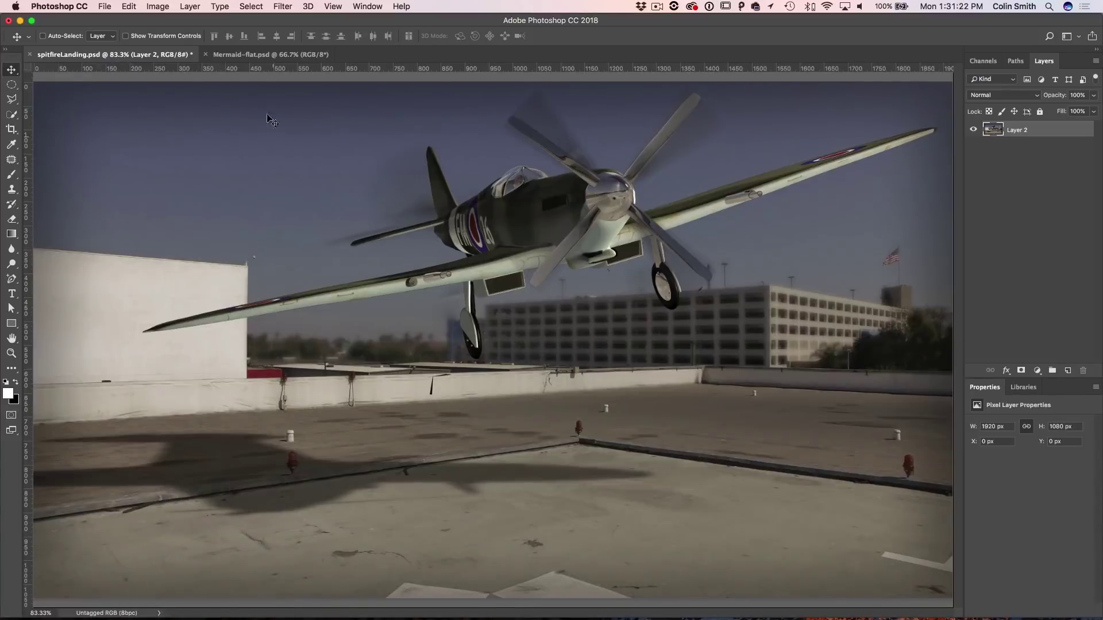
Compare the two documents' profiles by switching tabs, ending on spitfireLanding.psd.
{"action": "left_click", "coordinate": [261, 55]}
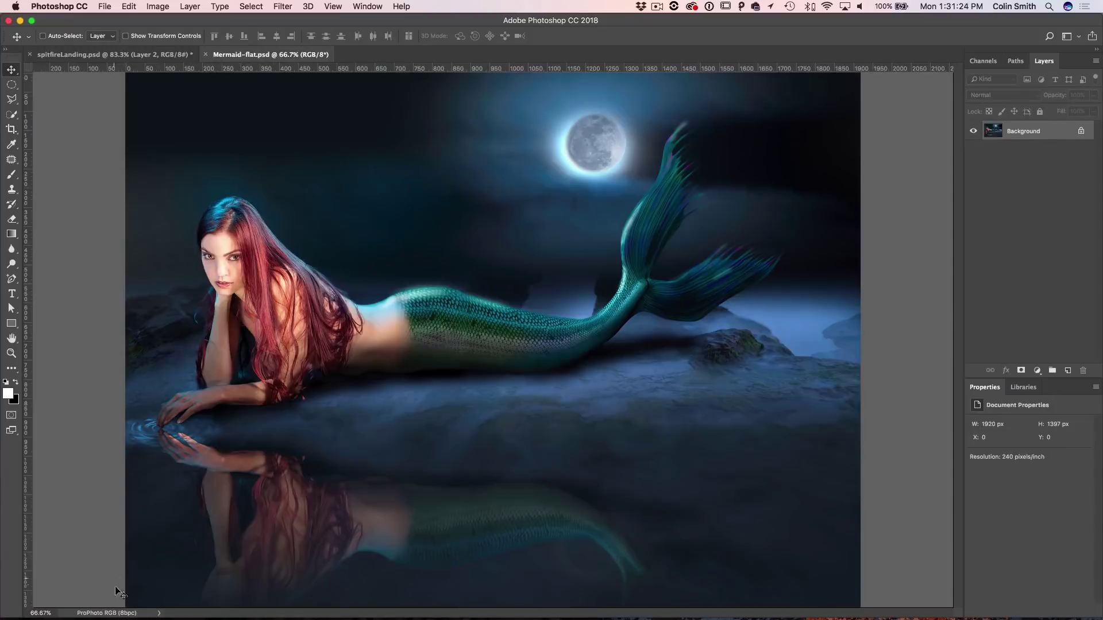
{"action": "left_click", "coordinate": [163, 55]}
{"action": "left_click", "coordinate": [240, 56]}
{"action": "left_click", "coordinate": [142, 55]}
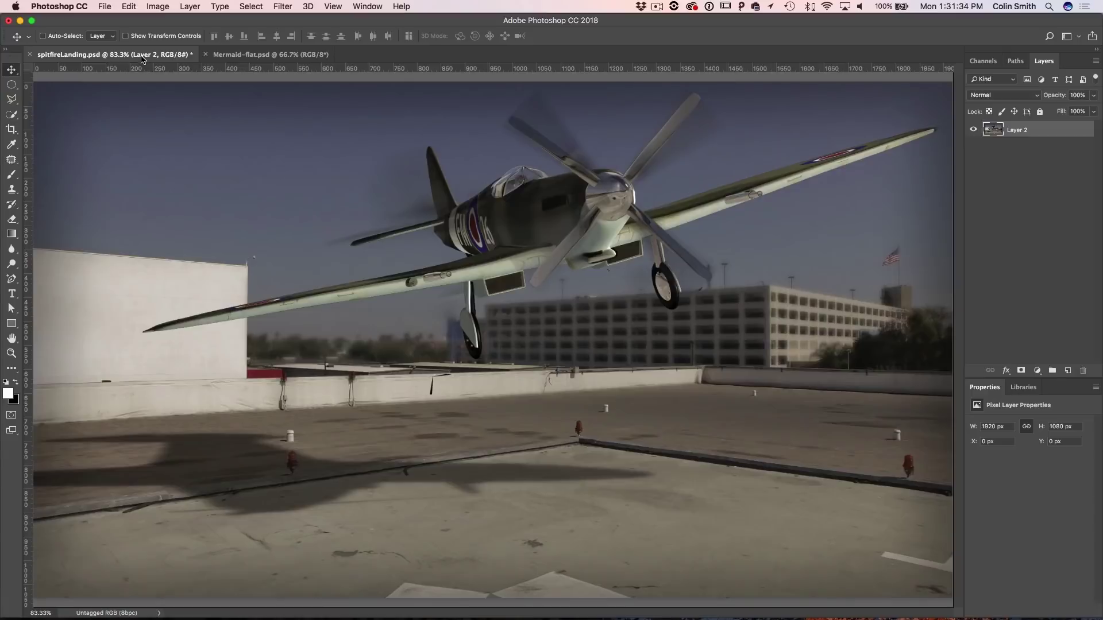
{"action": "left_click", "coordinate": [158, 6]}
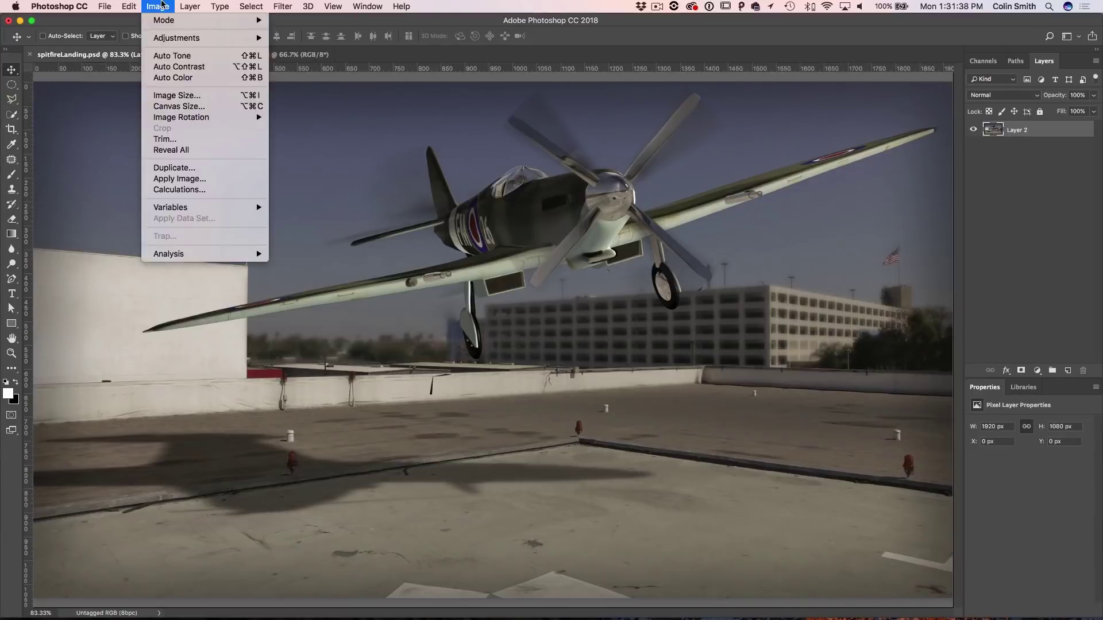
{"action": "mouse_move", "coordinate": [136, 8]}
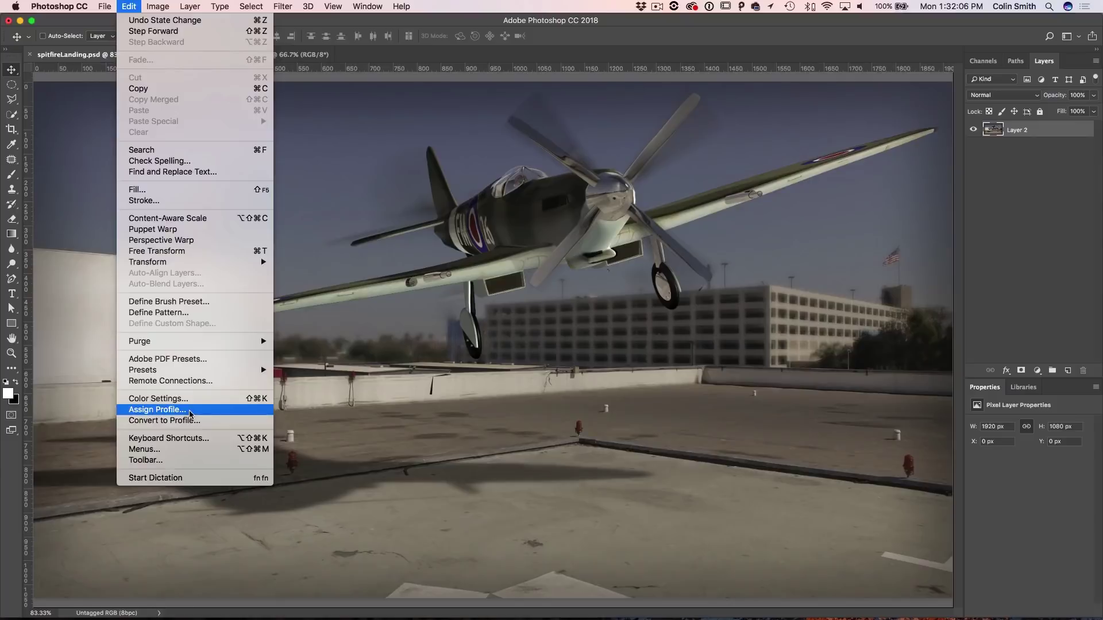
{"action": "left_click", "coordinate": [190, 412]}
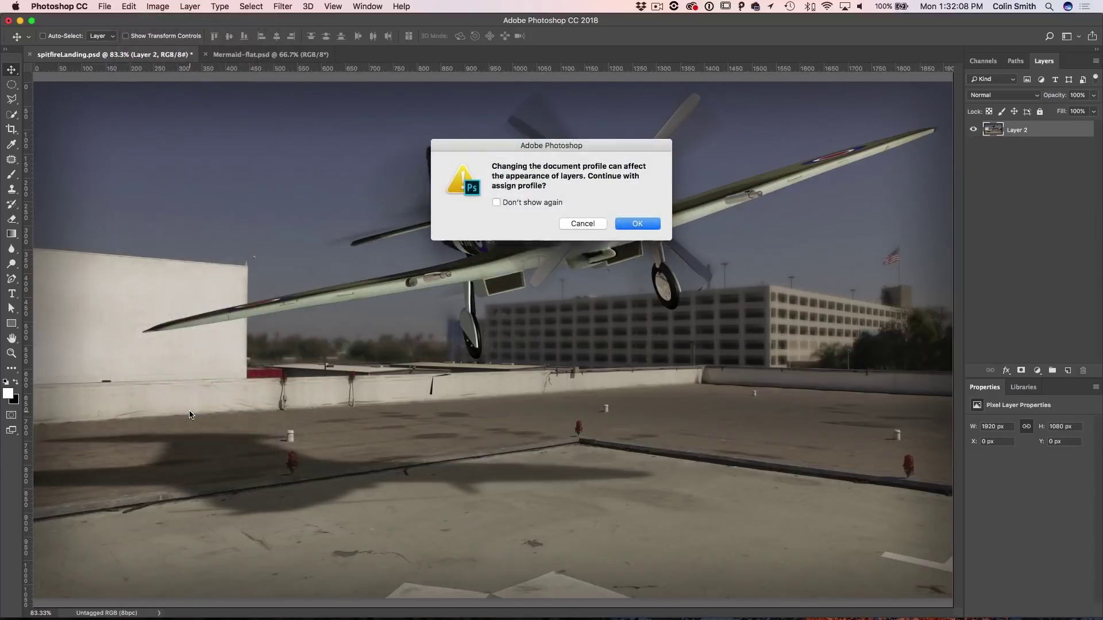
{"action": "left_click", "coordinate": [637, 224]}
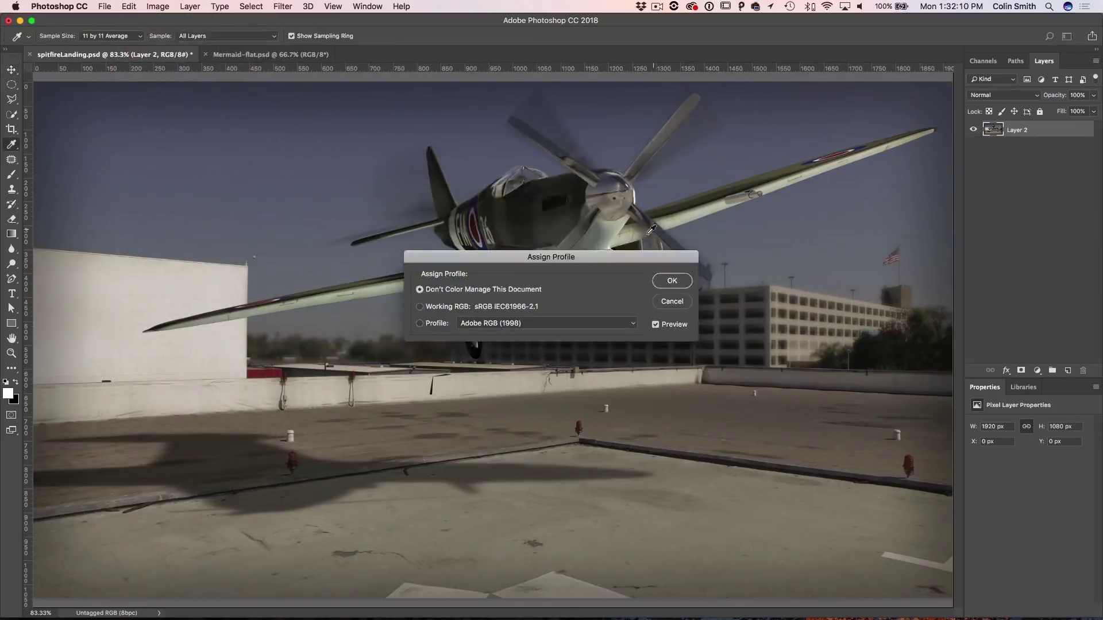
{"action": "left_click", "coordinate": [476, 309]}
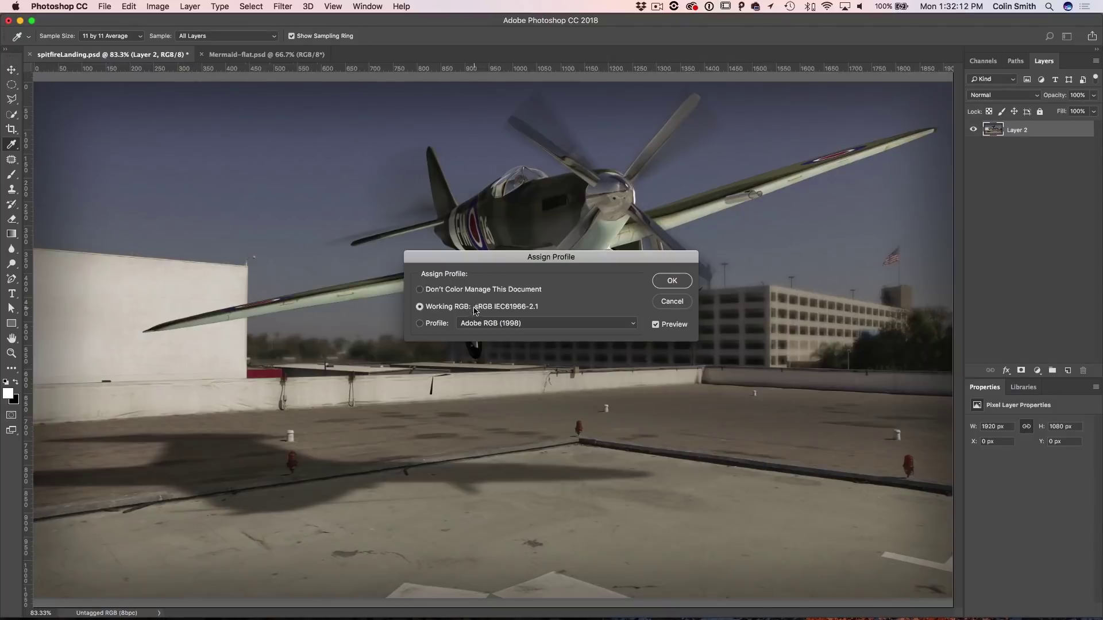
{"action": "left_click", "coordinate": [509, 325]}
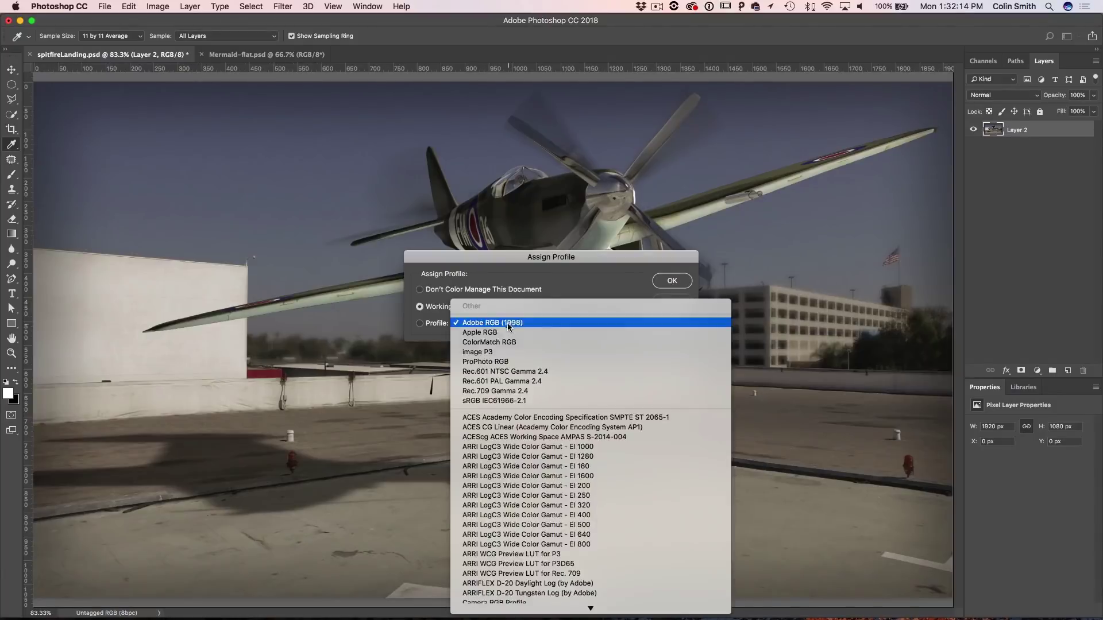
{"action": "left_click", "coordinate": [534, 362]}
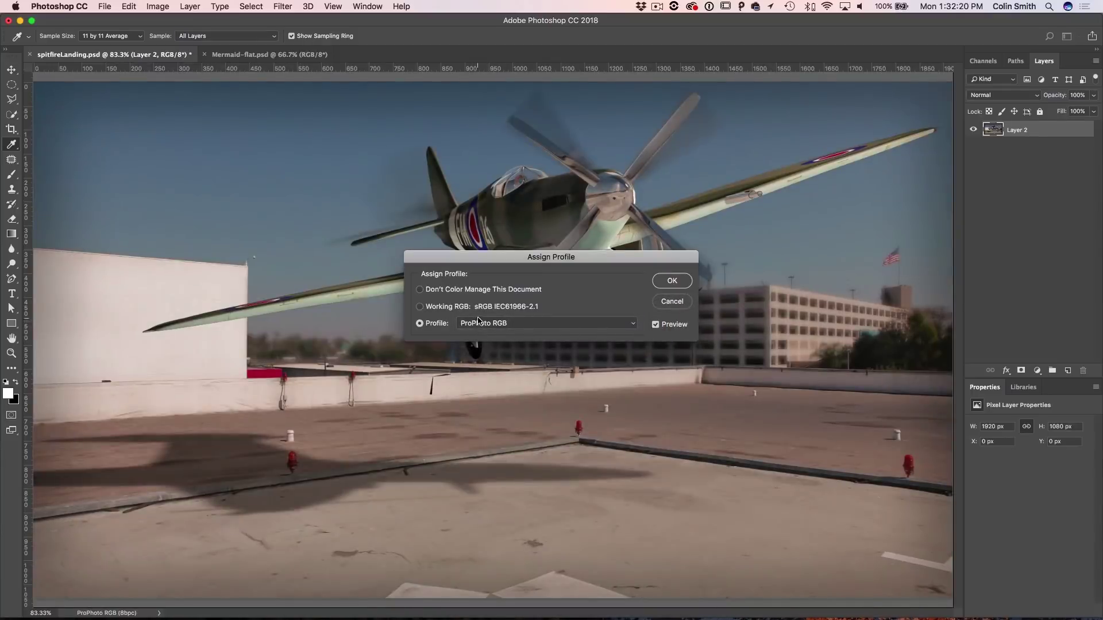
{"action": "left_click", "coordinate": [667, 303]}
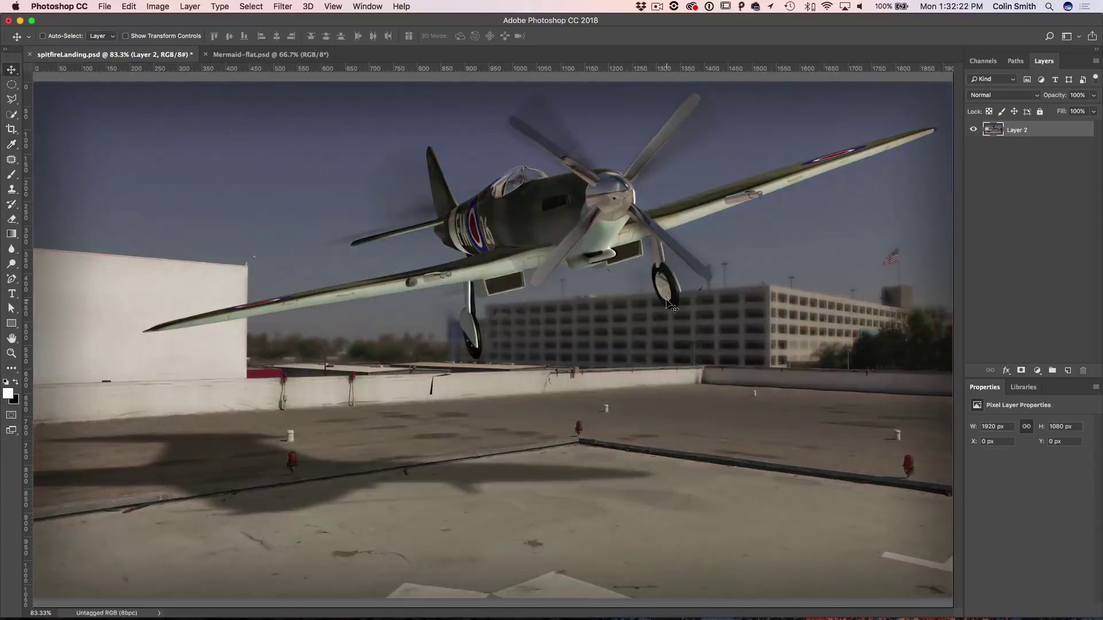
{"action": "left_click", "coordinate": [137, 5]}
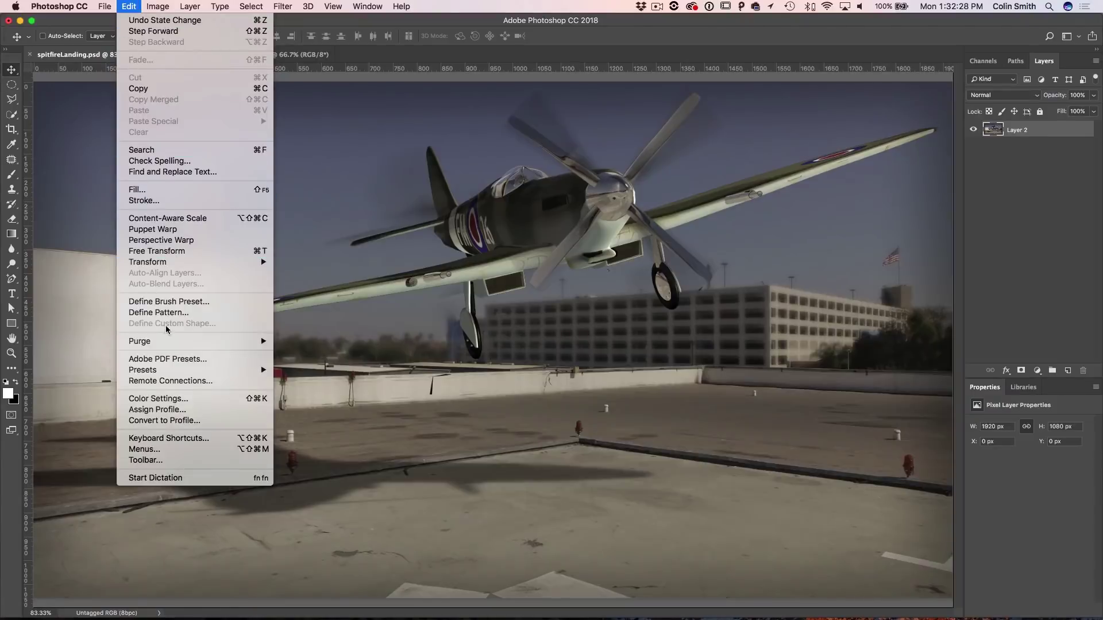
Convert spitfireLanding.psd to the ProPhoto RGB destination profile with Convert to Profile.
{"action": "left_click", "coordinate": [157, 421]}
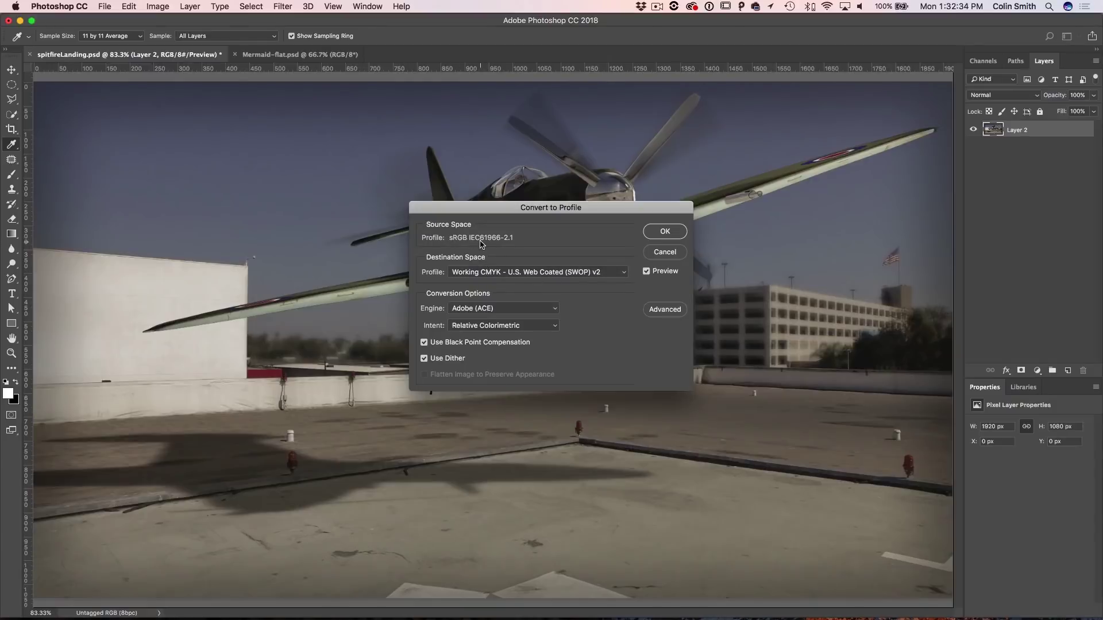
{"action": "left_click", "coordinate": [538, 272]}
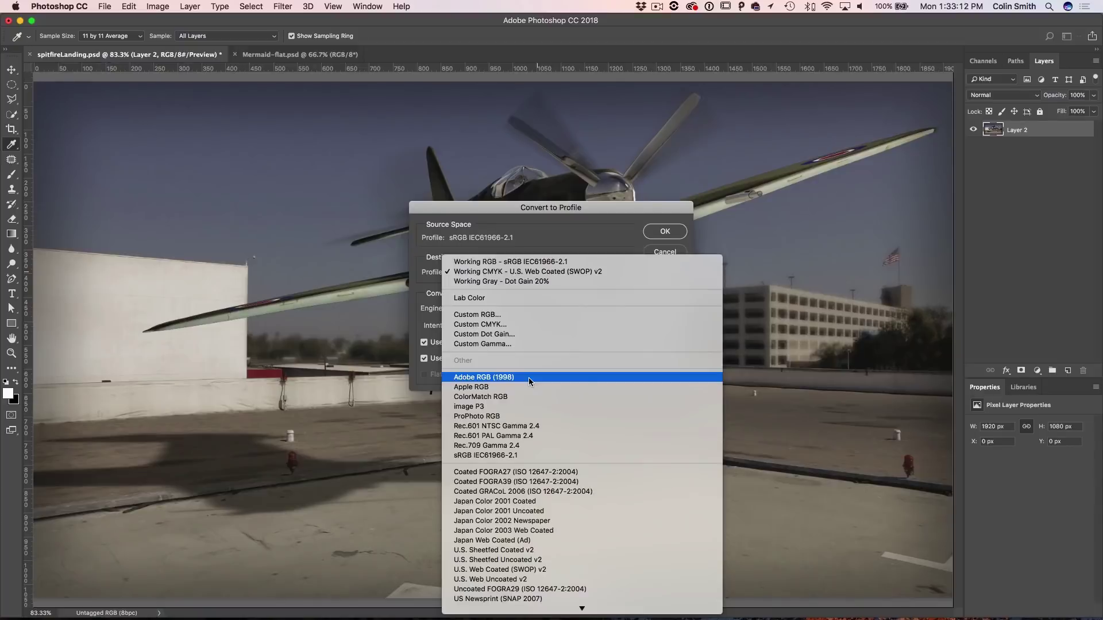
{"action": "left_click", "coordinate": [525, 417]}
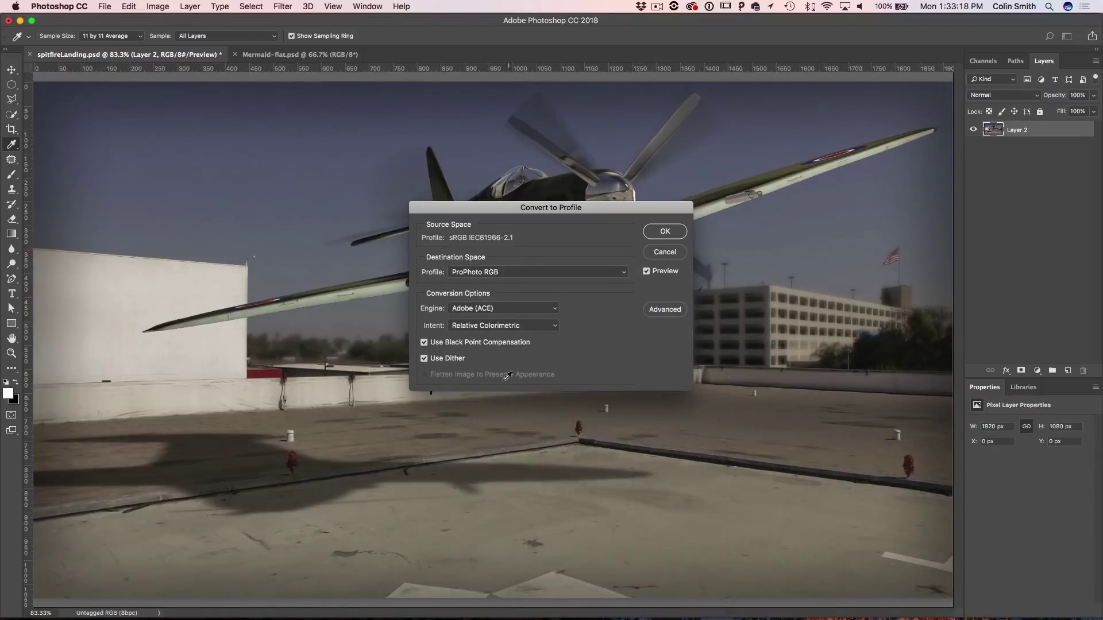
{"action": "left_click", "coordinate": [663, 235]}
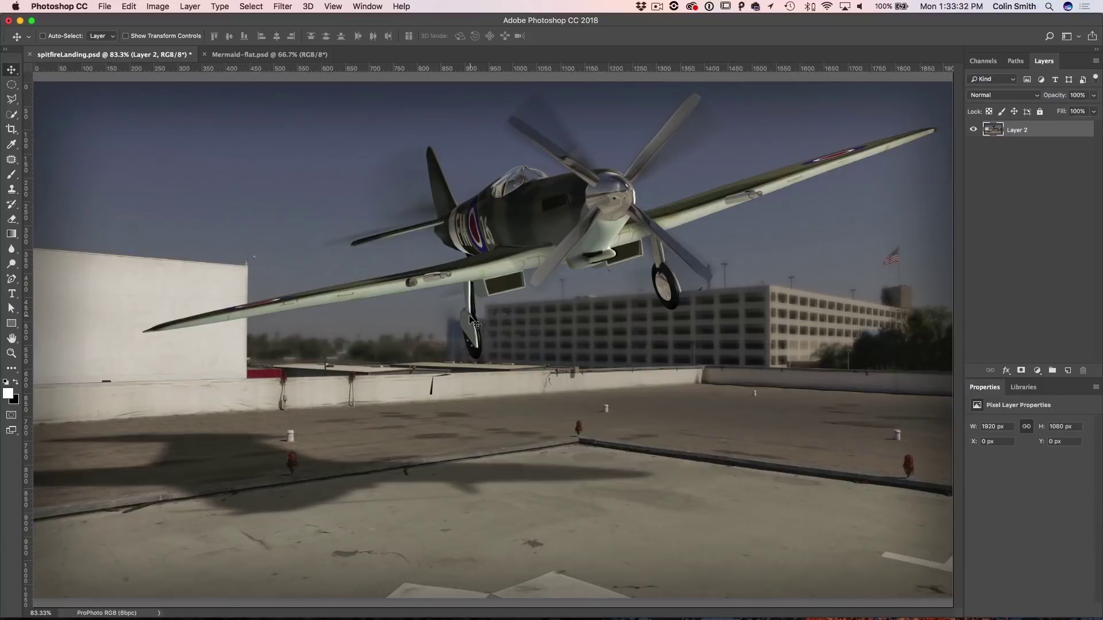
Paste the mermaid as a new layer into the ProPhoto RGB spitfire document.
{"action": "left_click", "coordinate": [287, 58]}
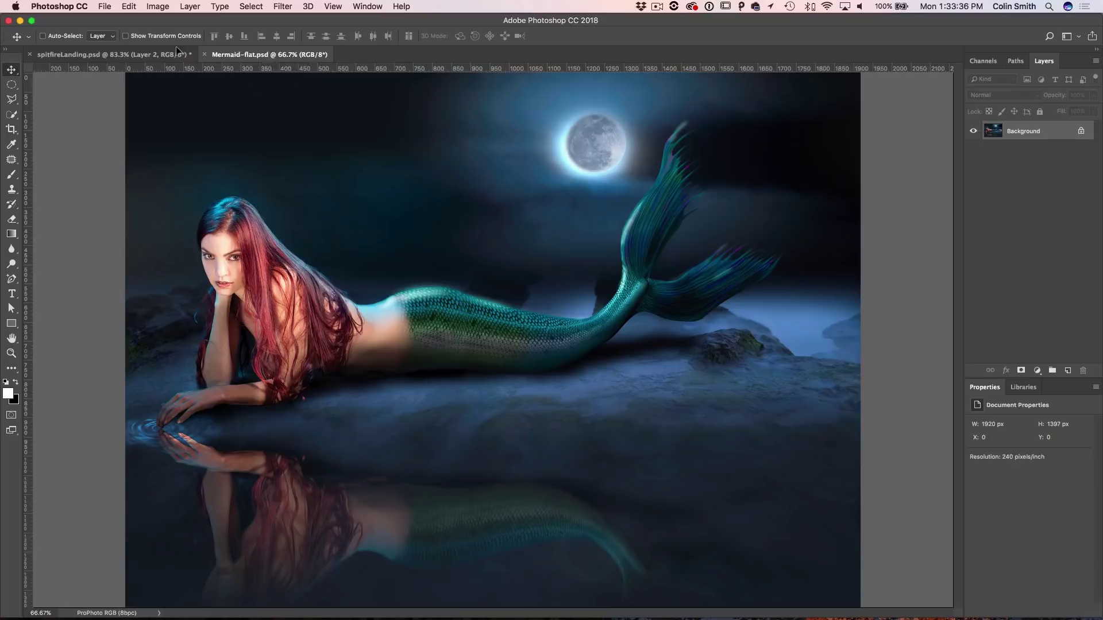
{"action": "left_click", "coordinate": [158, 54]}
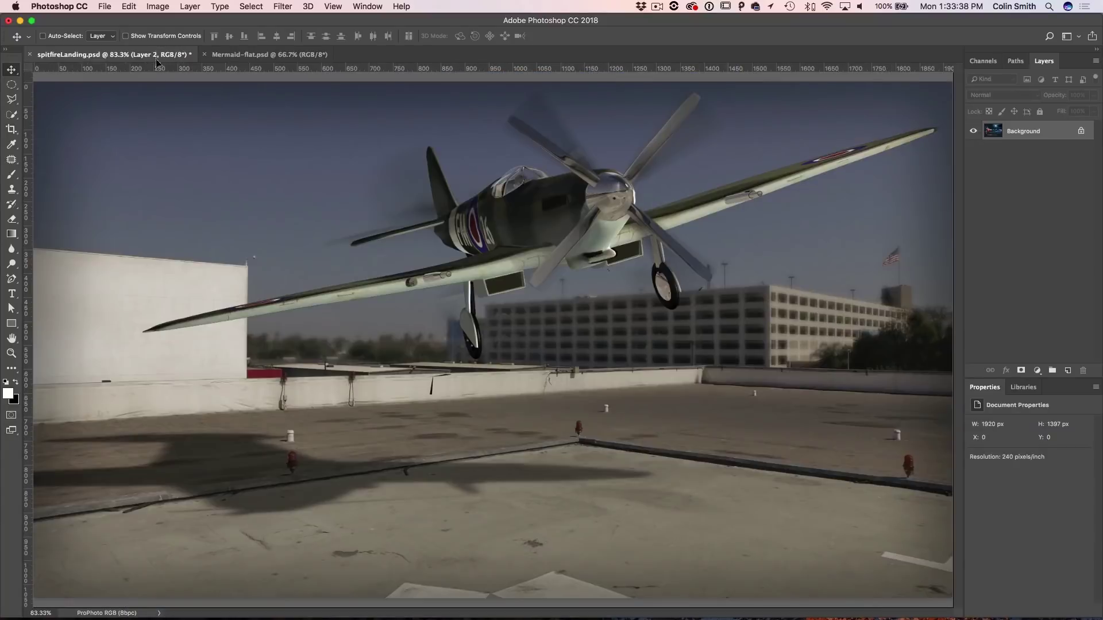
{"action": "key", "text": "super+v"}
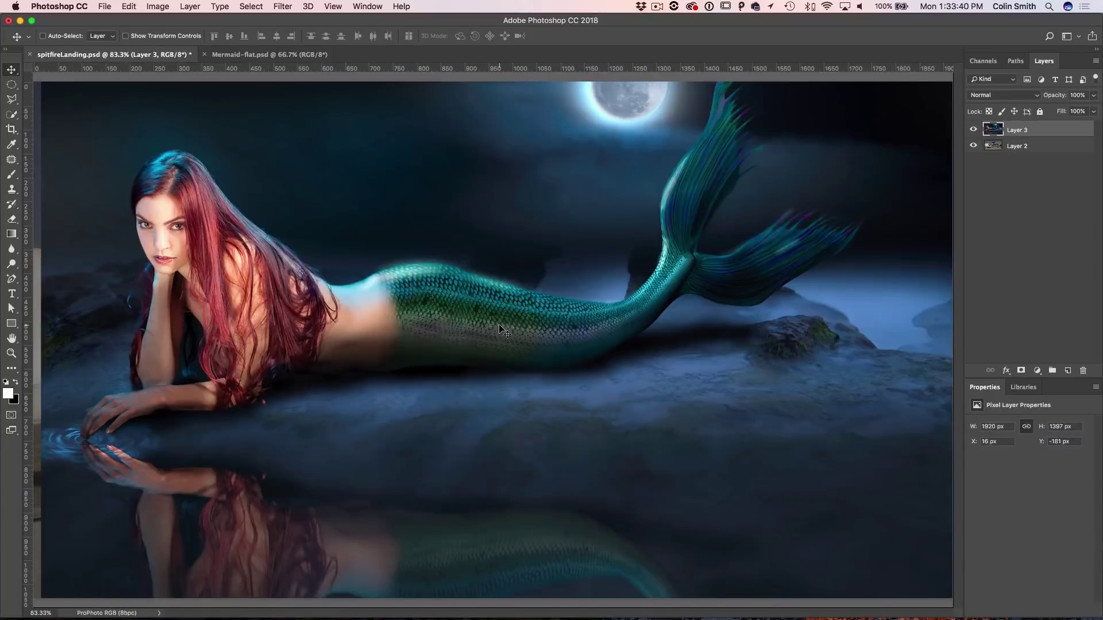
Tile both documents vertically to compare colours, then close spitfireLanding.psd without saving.
{"action": "left_click", "coordinate": [367, 6]}
{"action": "mouse_move", "coordinate": [374, 21]}
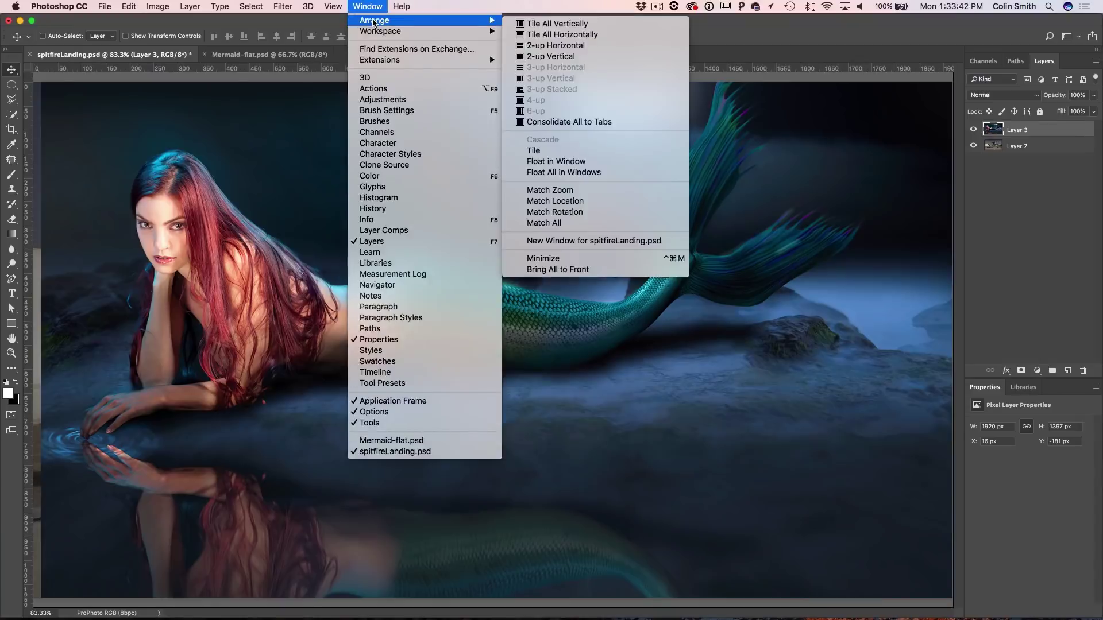
{"action": "left_click", "coordinate": [521, 26]}
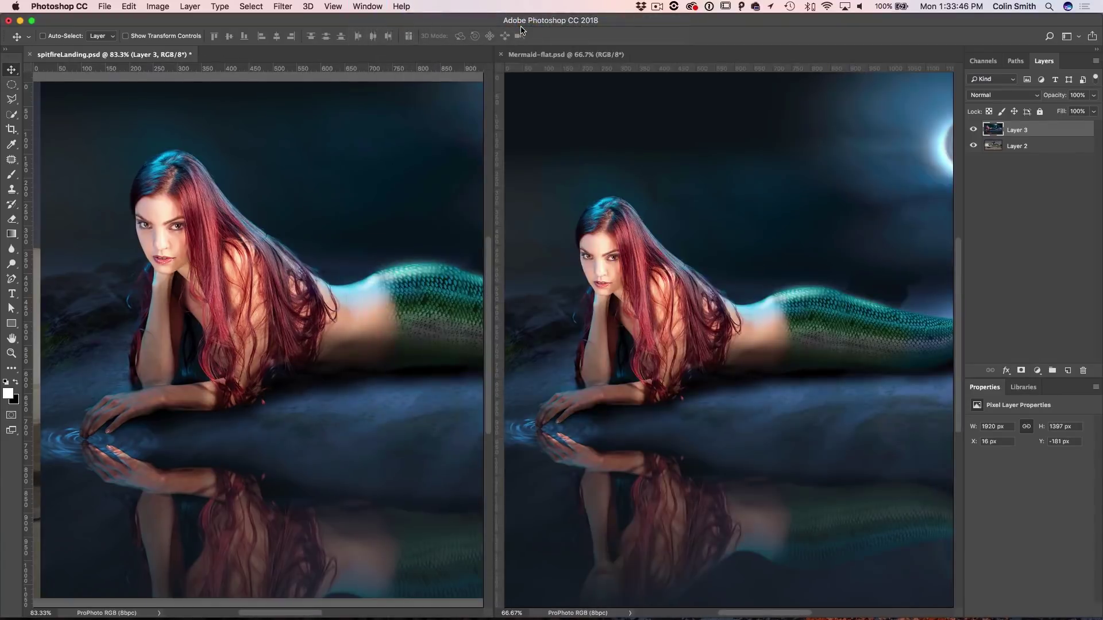
{"action": "left_click", "coordinate": [31, 54]}
{"action": "left_click", "coordinate": [511, 213]}
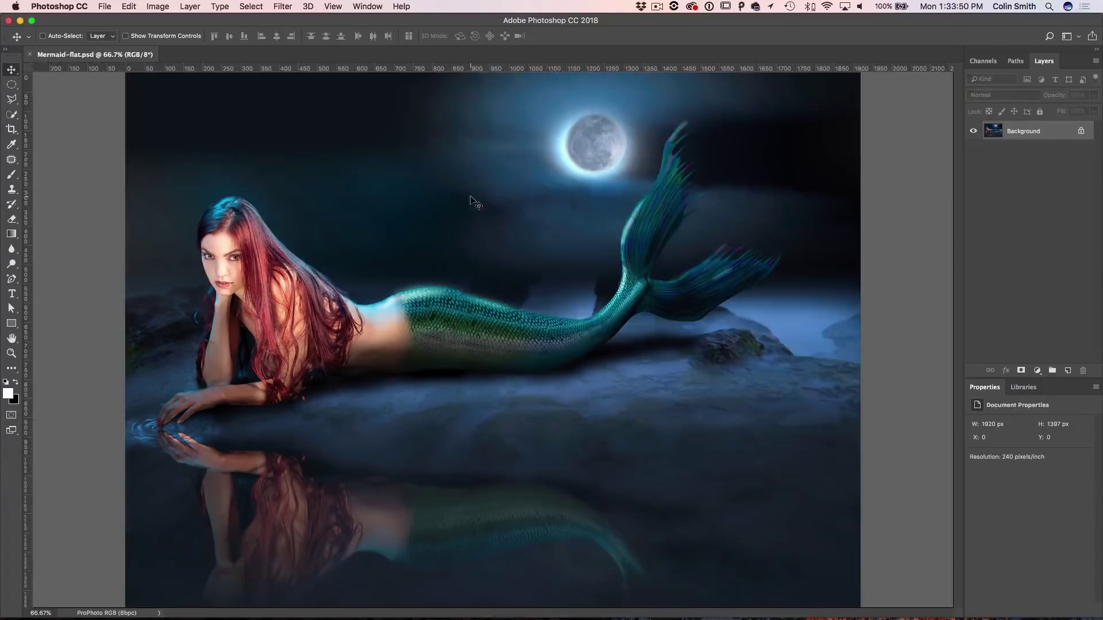
Set up Save for Web (Legacy) as JPEG quality 59, toggling Convert to sRGB off and back on.
{"action": "left_click", "coordinate": [104, 5]}
{"action": "mouse_move", "coordinate": [260, 165]}
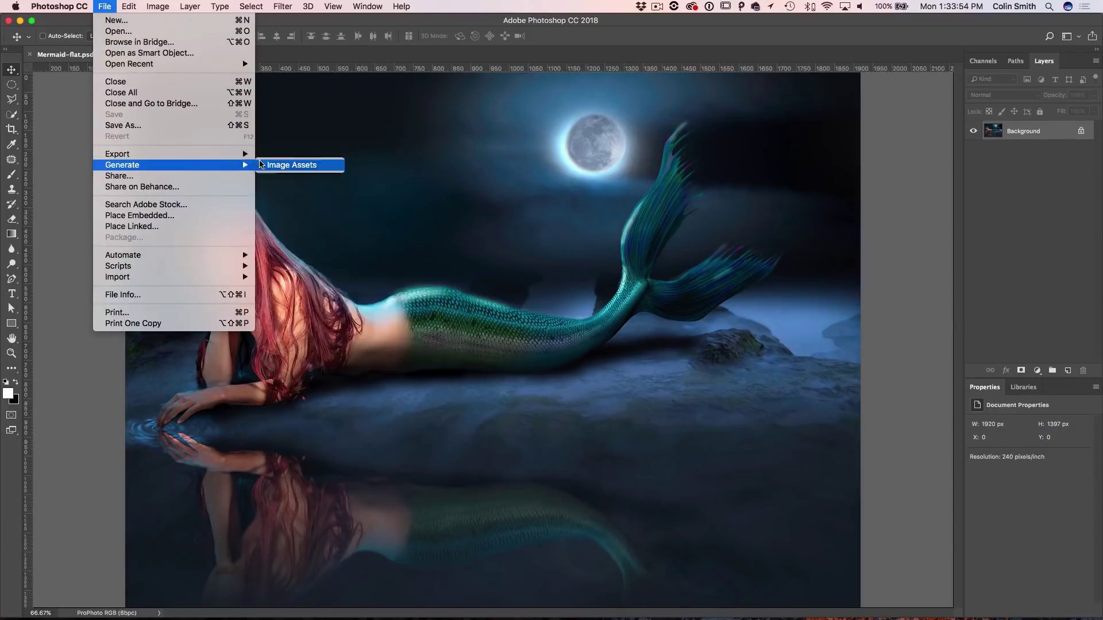
{"action": "left_click", "coordinate": [338, 204]}
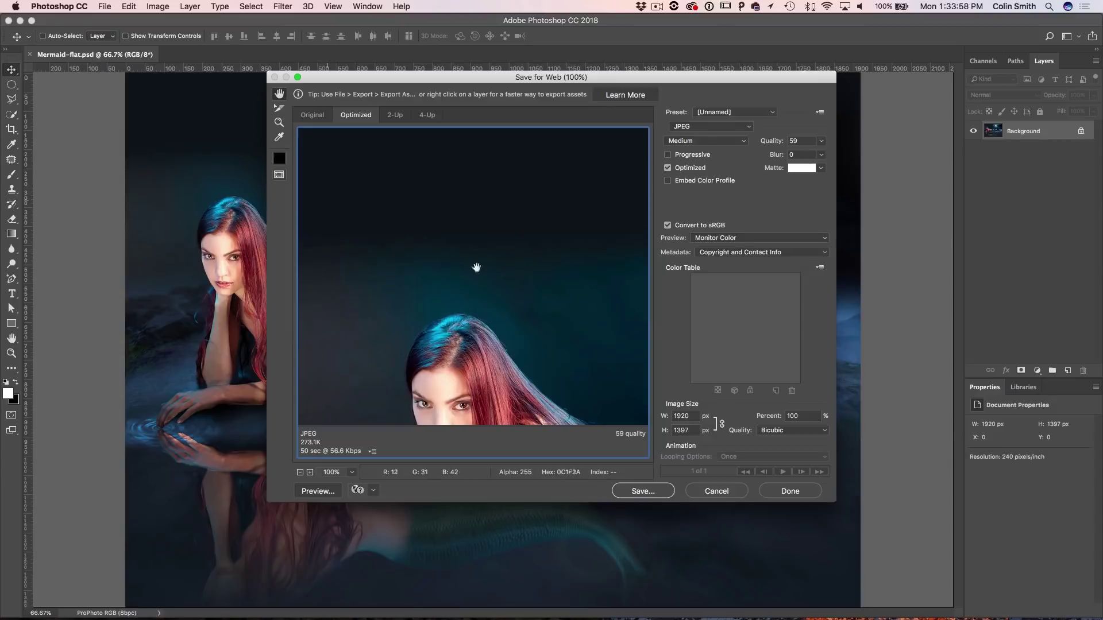
{"action": "left_click_drag", "start_coordinate": [401, 327], "coordinate": [433, 184]}
{"action": "left_click_drag", "start_coordinate": [458, 242], "coordinate": [459, 234]}
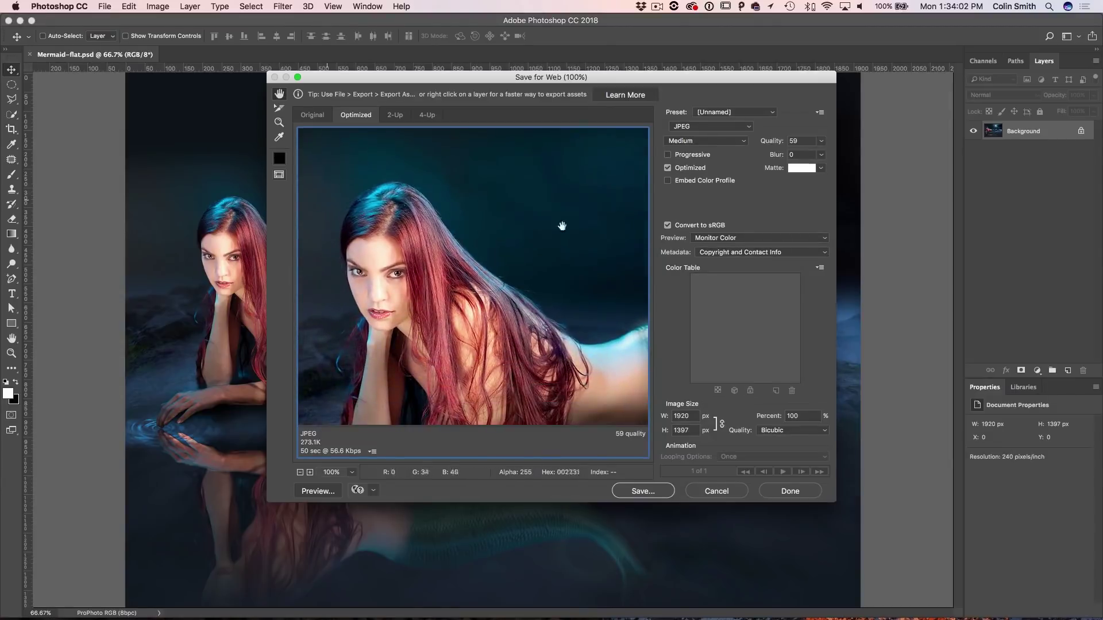
{"action": "left_click", "coordinate": [668, 226]}
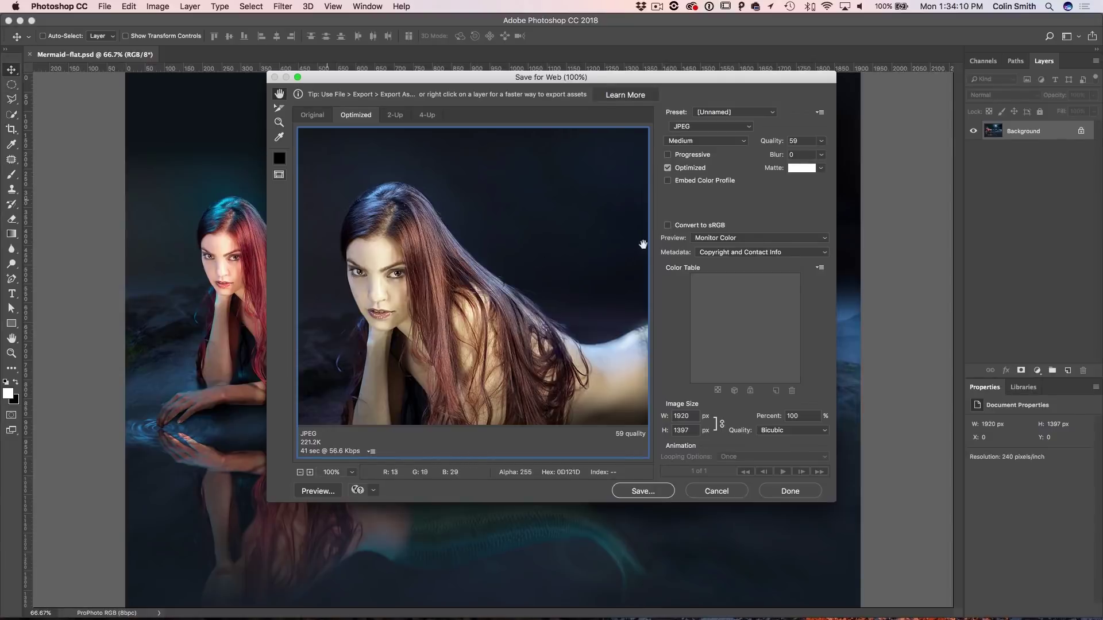
{"action": "left_click", "coordinate": [668, 224]}
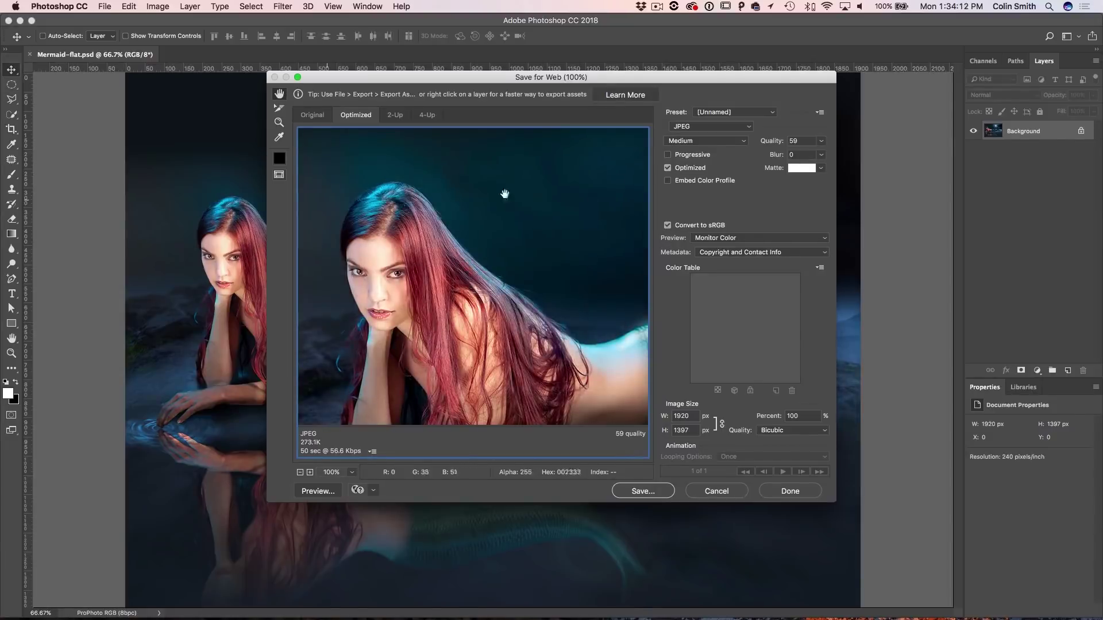